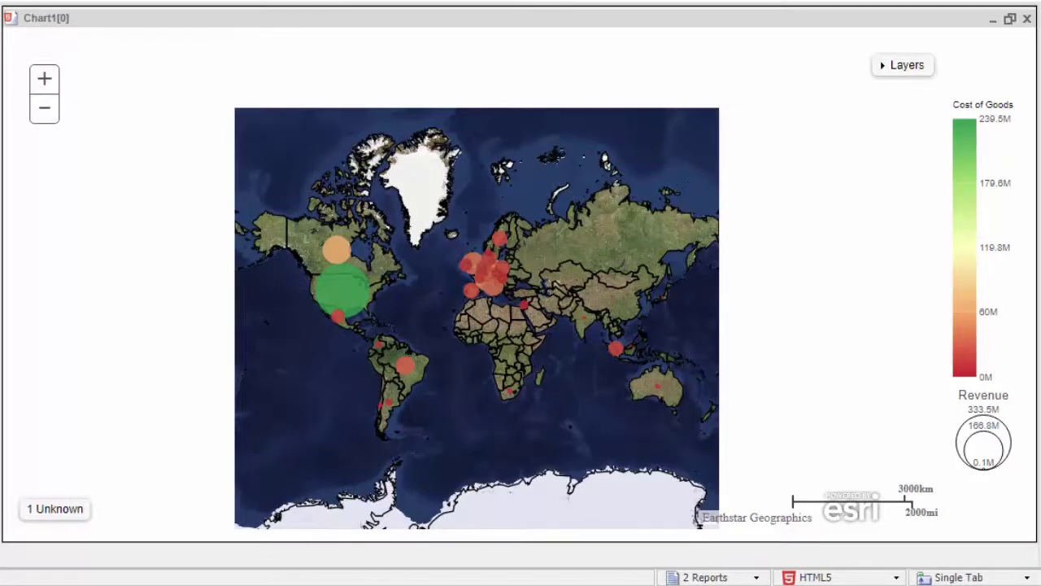
Step: Drill the Canada bubble on the world map down to Customer State Province
{"action": "mouse_move", "coordinate": [336, 248]}
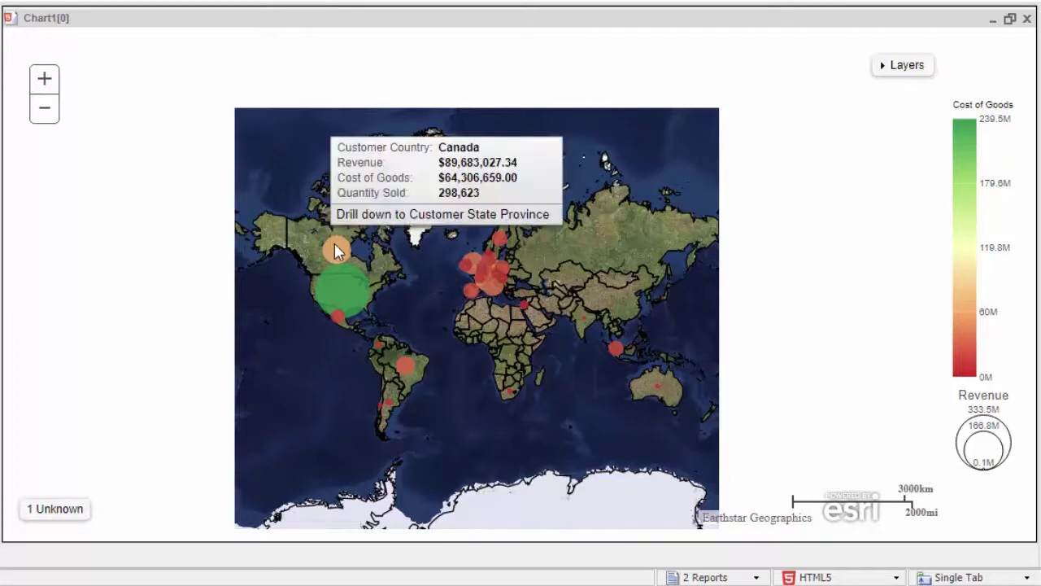
{"action": "left_click", "coordinate": [356, 215]}
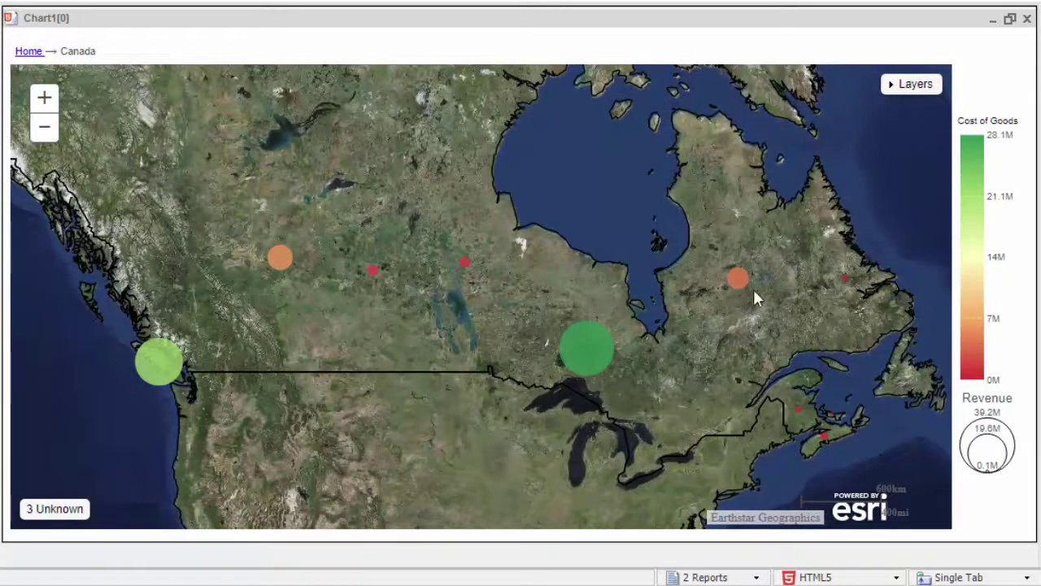
{"action": "mouse_move", "coordinate": [799, 415]}
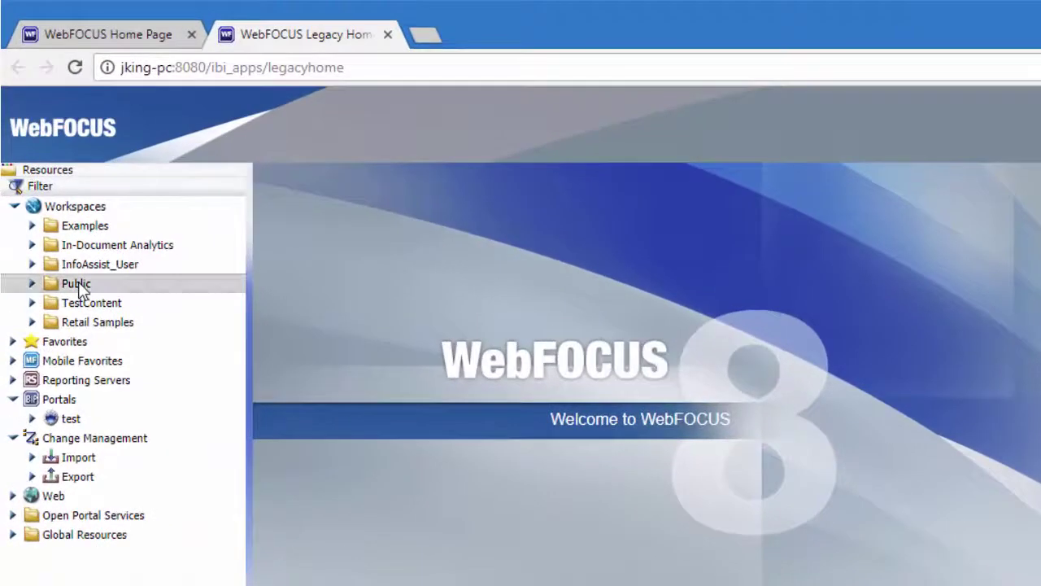
Step: Create a new chart in the Public folder and choose Build a Visualization
{"action": "right_click", "coordinate": [81, 291]}
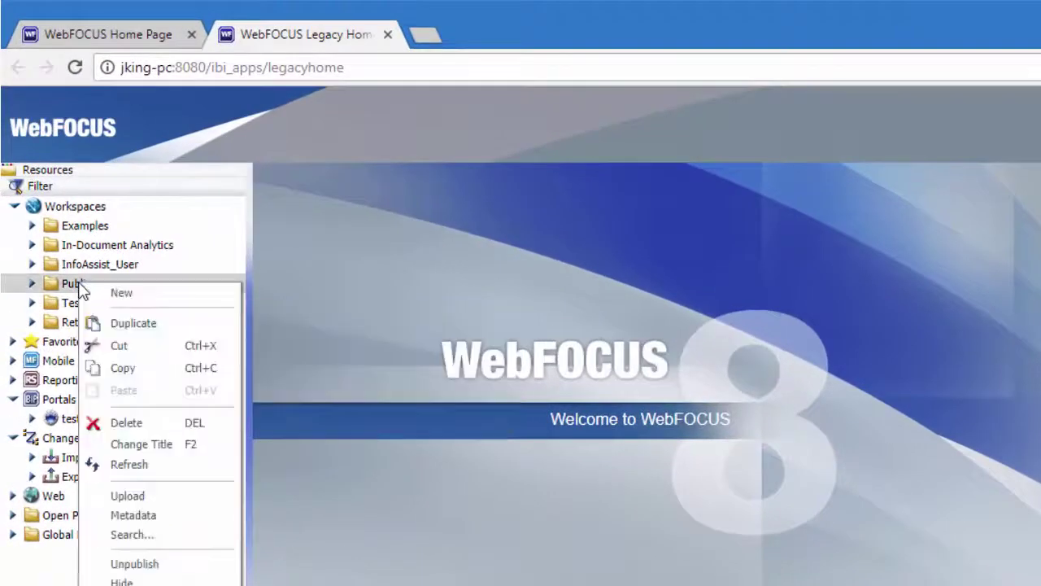
{"action": "mouse_move", "coordinate": [160, 295]}
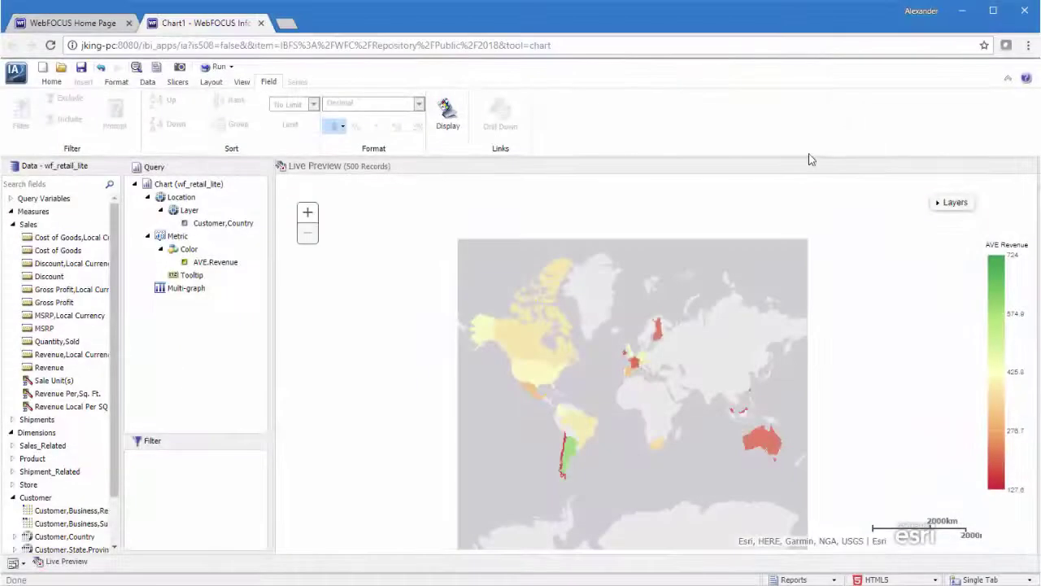
{"action": "left_click", "coordinate": [15, 72]}
{"action": "left_click", "coordinate": [39, 95]}
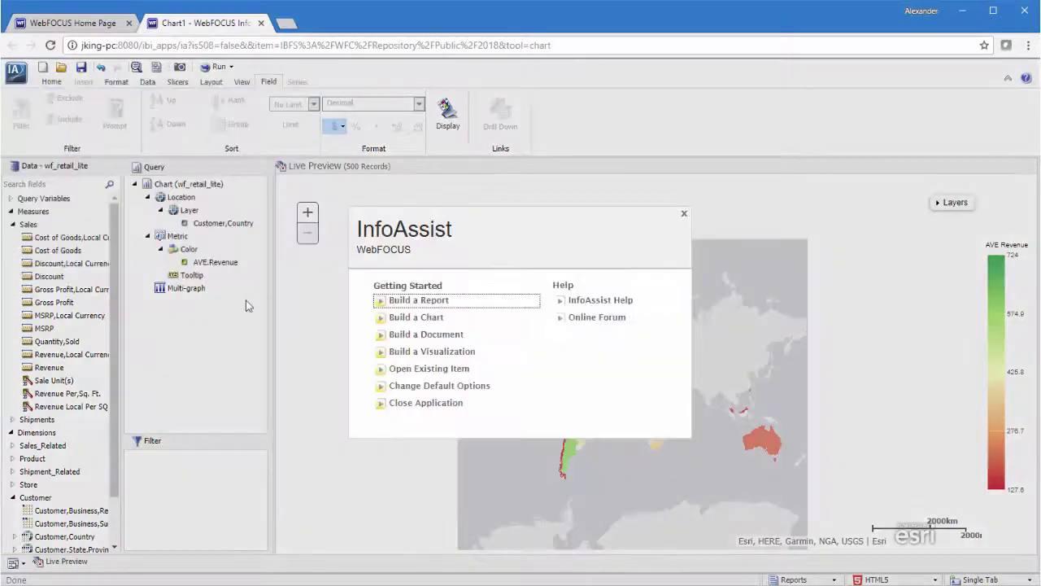
{"action": "left_click", "coordinate": [446, 359]}
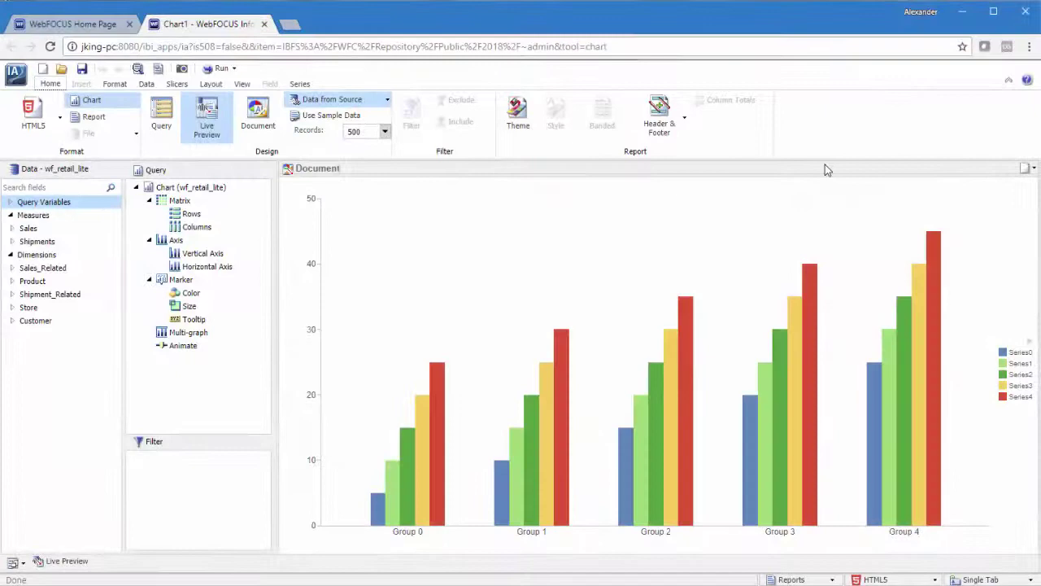
Step: Change the bar chart's visual type to a choropleth map from the gallery
{"action": "left_click", "coordinate": [116, 84]}
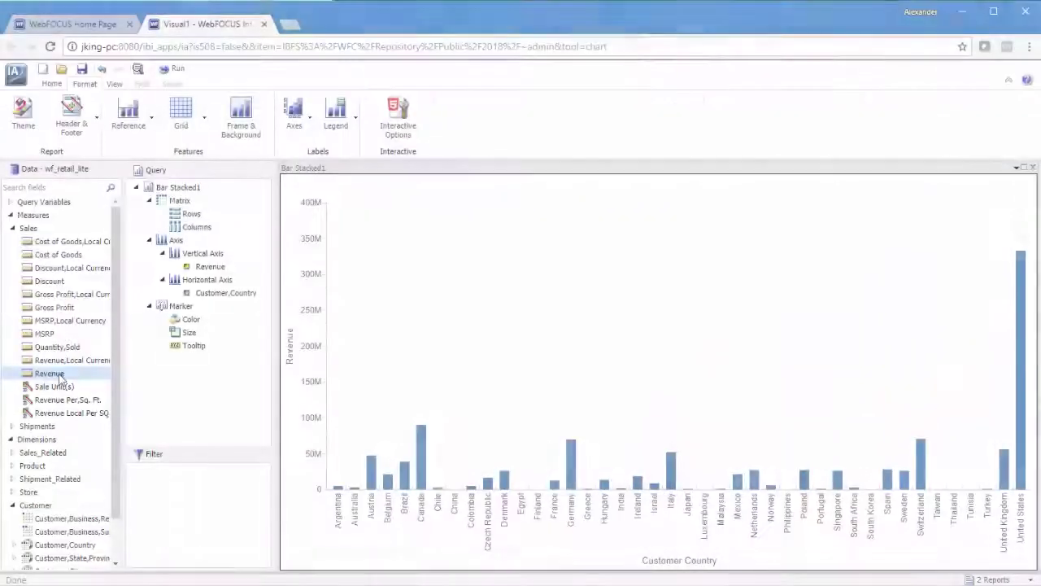
{"action": "left_click", "coordinate": [51, 84]}
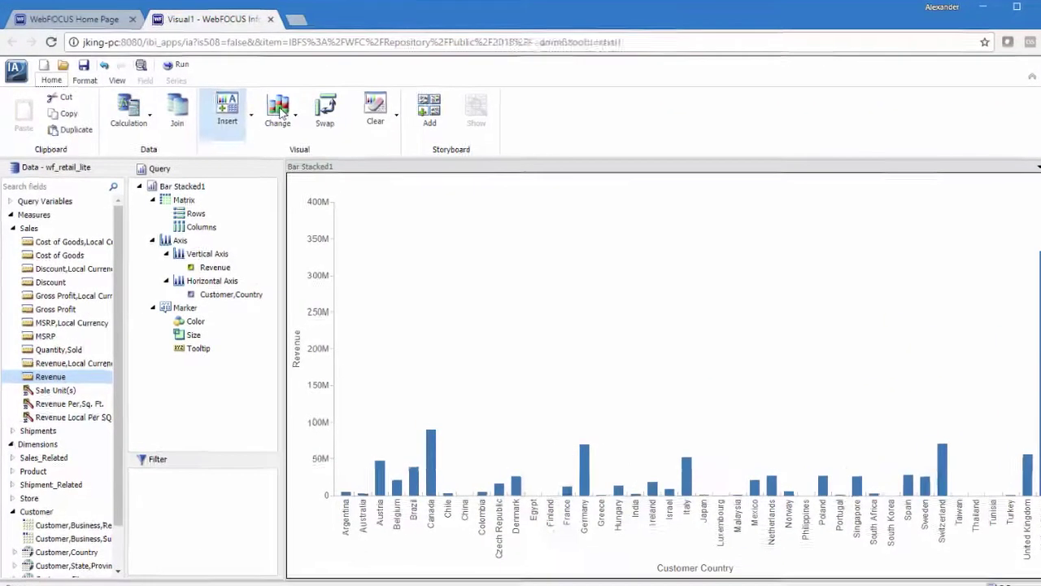
{"action": "left_click", "coordinate": [277, 109]}
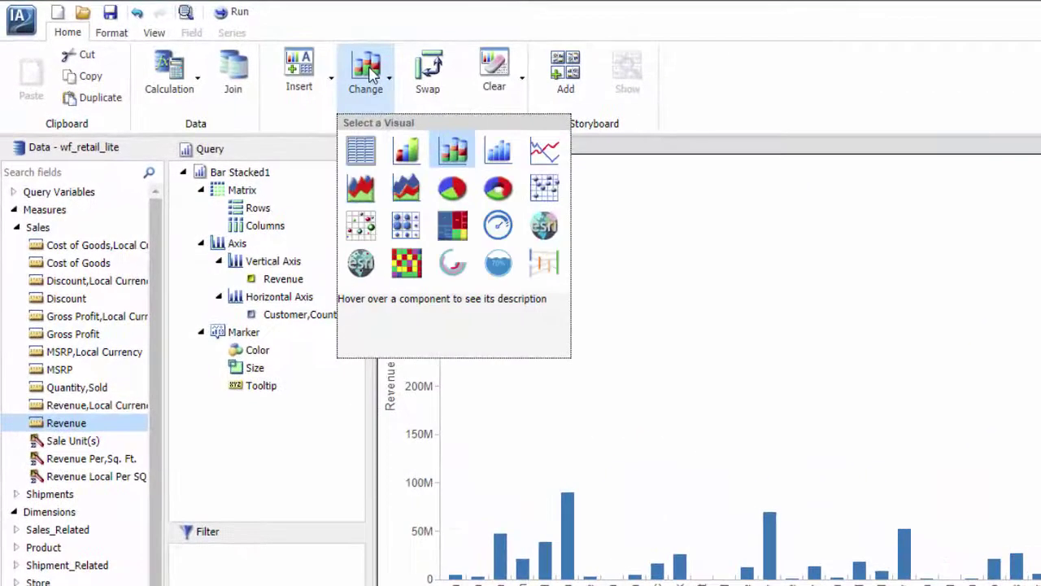
{"action": "left_click", "coordinate": [543, 227]}
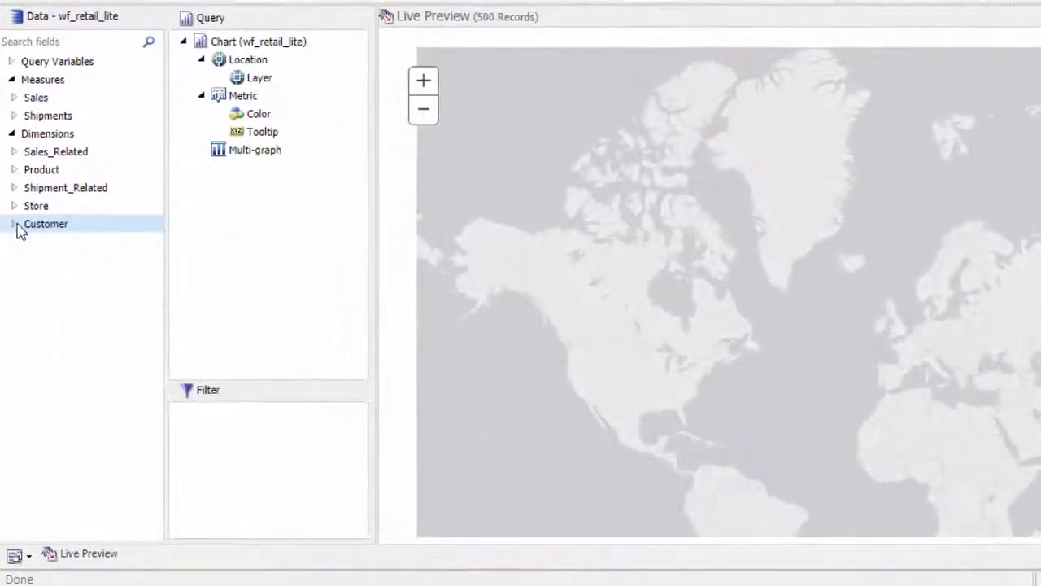
Step: Put Customer,Country from the Customer dimension into the map's Location layer
{"action": "left_click", "coordinate": [14, 224]}
{"action": "left_click", "coordinate": [15, 206]}
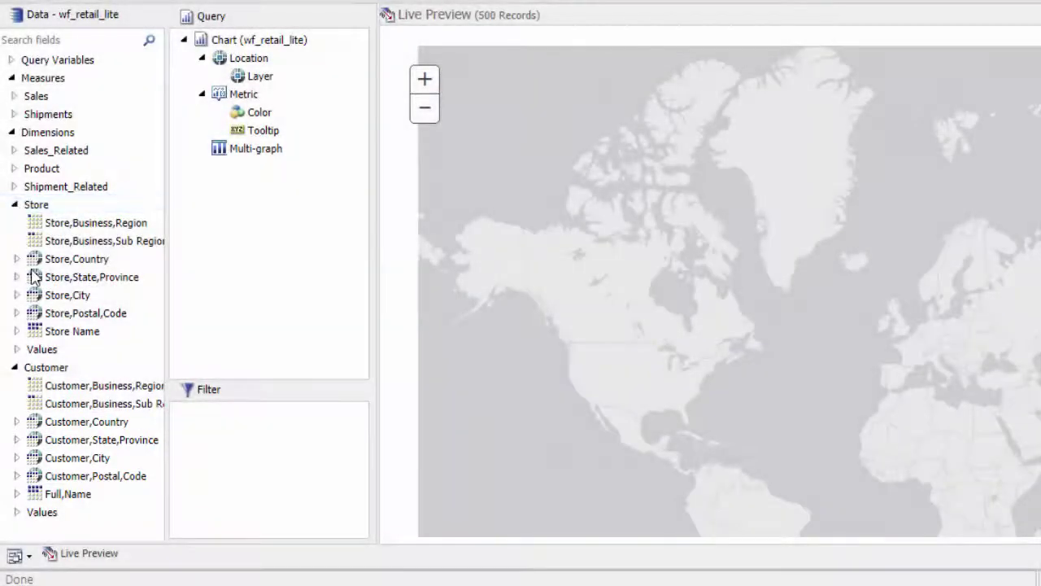
{"action": "left_click_drag", "start_coordinate": [89, 421], "coordinate": [260, 78]}
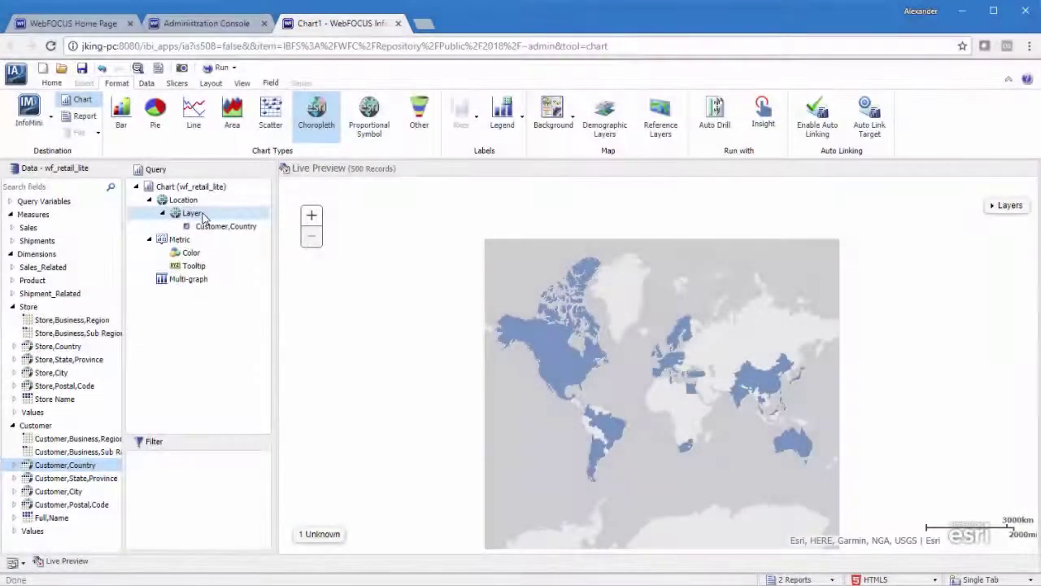
Step: Add Revenue from the Sales measures and switch the map to proportional symbols
{"action": "left_click", "coordinate": [12, 227]}
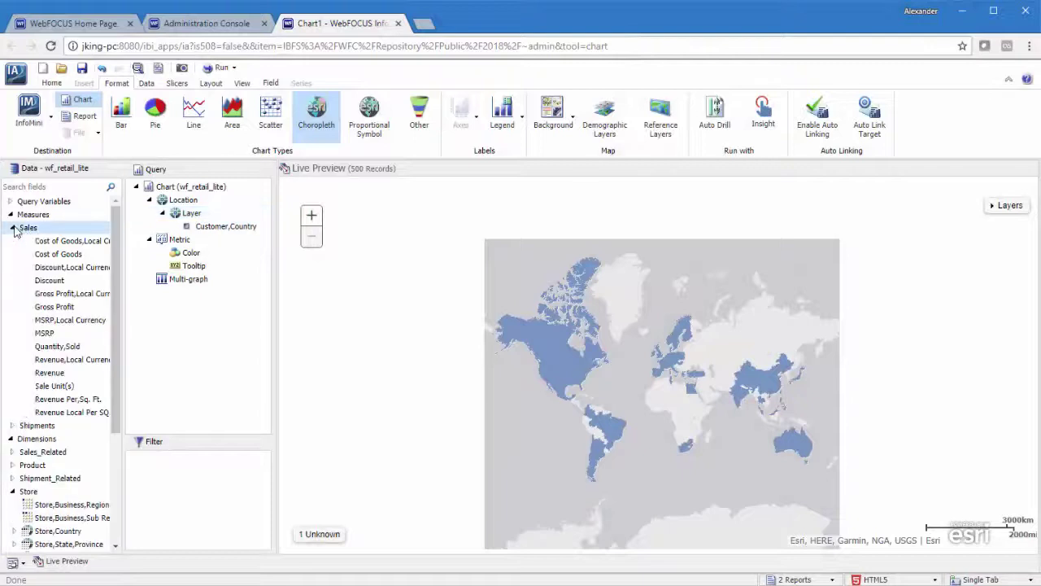
{"action": "left_click_drag", "start_coordinate": [48, 372], "coordinate": [196, 255]}
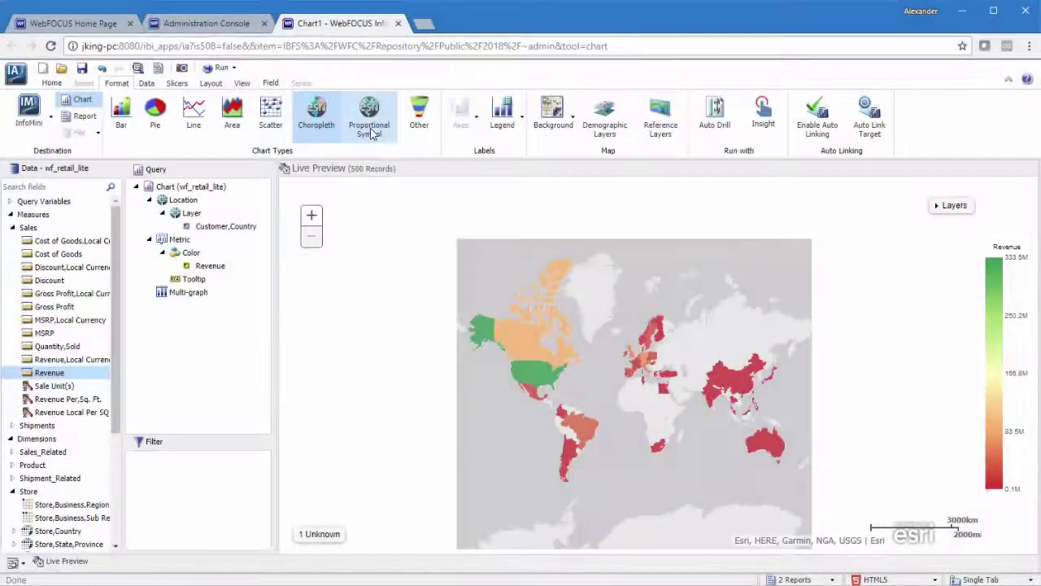
{"action": "left_click", "coordinate": [371, 130]}
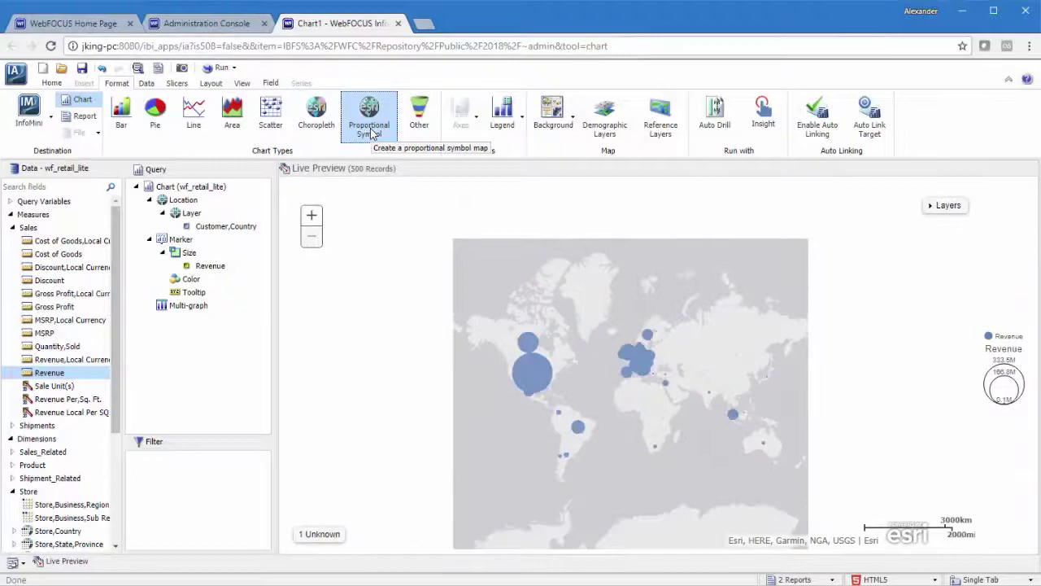
Step: Color the bubbles by Cost of Goods, add Quantity,Sold to tooltips, and run
{"action": "left_click", "coordinate": [50, 253]}
{"action": "left_click_drag", "start_coordinate": [153, 285], "coordinate": [180, 279]}
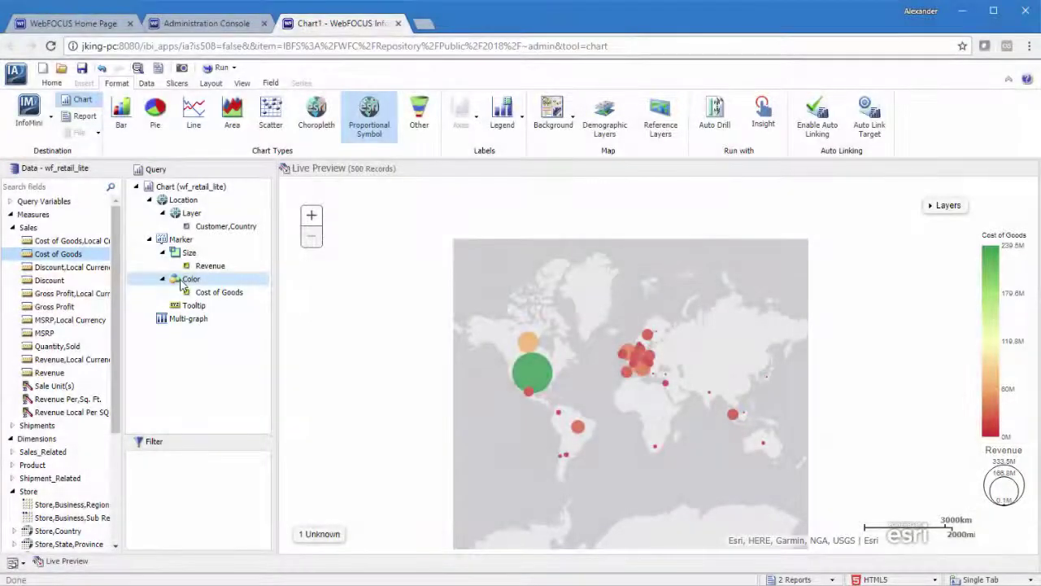
{"action": "left_click_drag", "start_coordinate": [57, 345], "coordinate": [190, 315]}
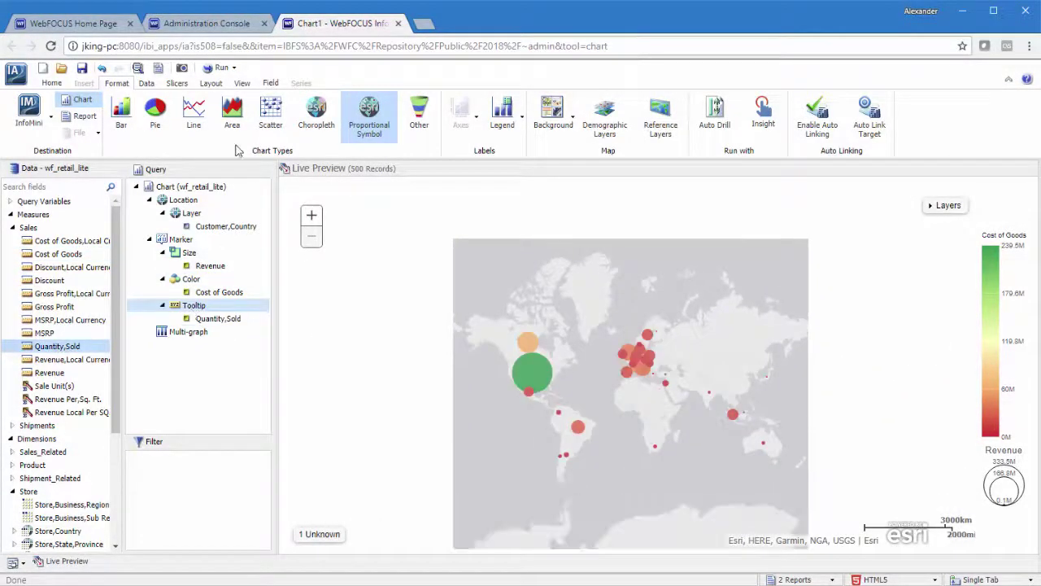
{"action": "left_click", "coordinate": [217, 69]}
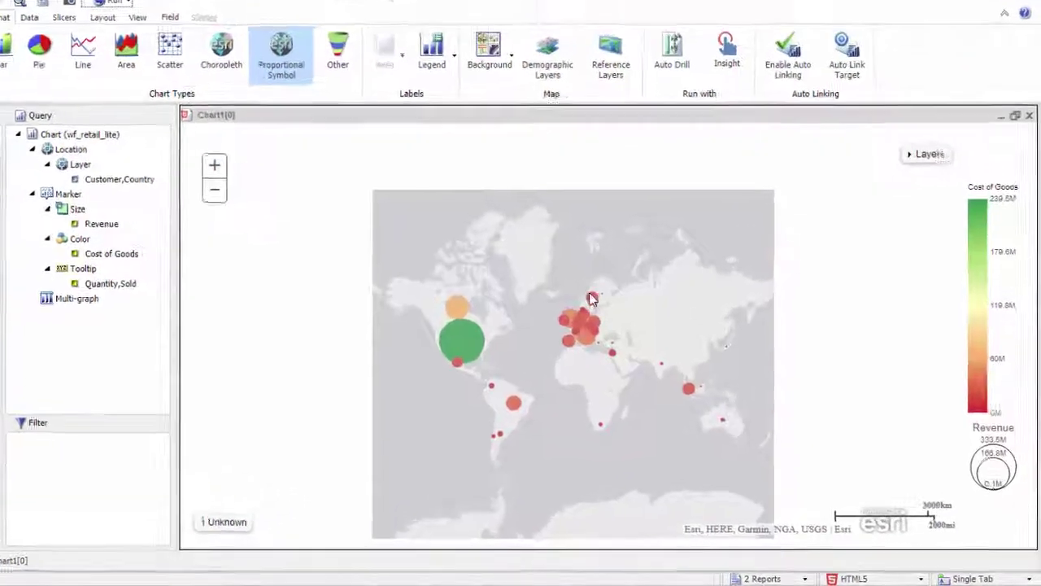
Step: Check a country bubble's tooltip values, then close the Chart1[0] run output
{"action": "mouse_move", "coordinate": [644, 334]}
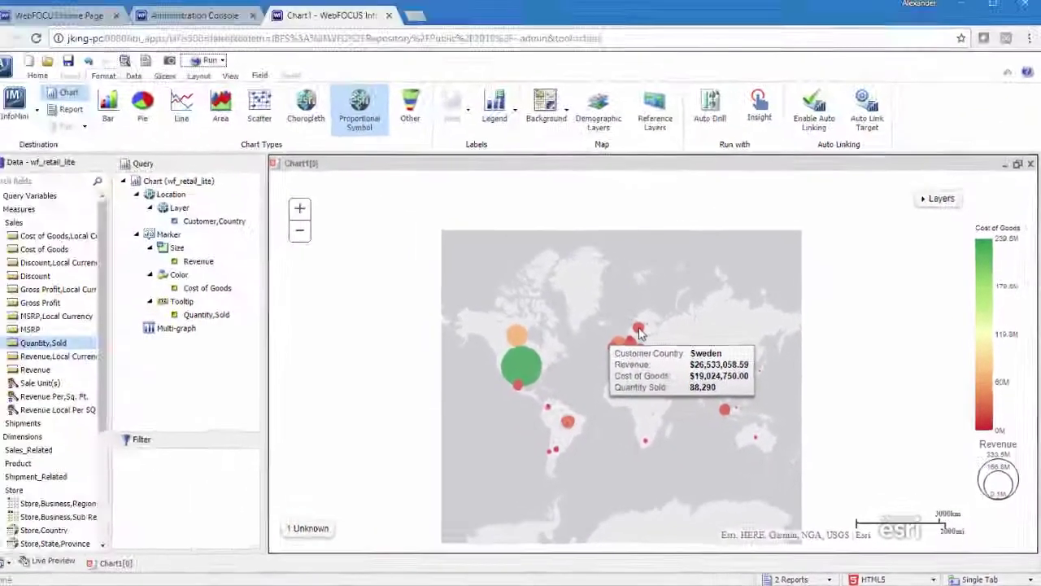
{"action": "left_click", "coordinate": [1031, 169]}
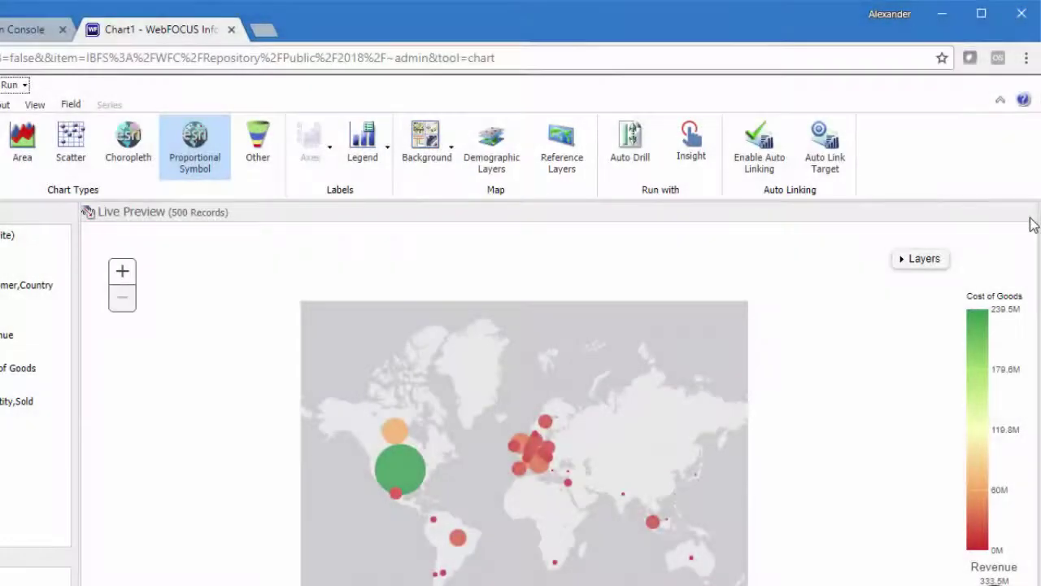
Step: Use satellite imagery as the basemap and overlay the World Countries reference layer
{"action": "left_click", "coordinate": [452, 151]}
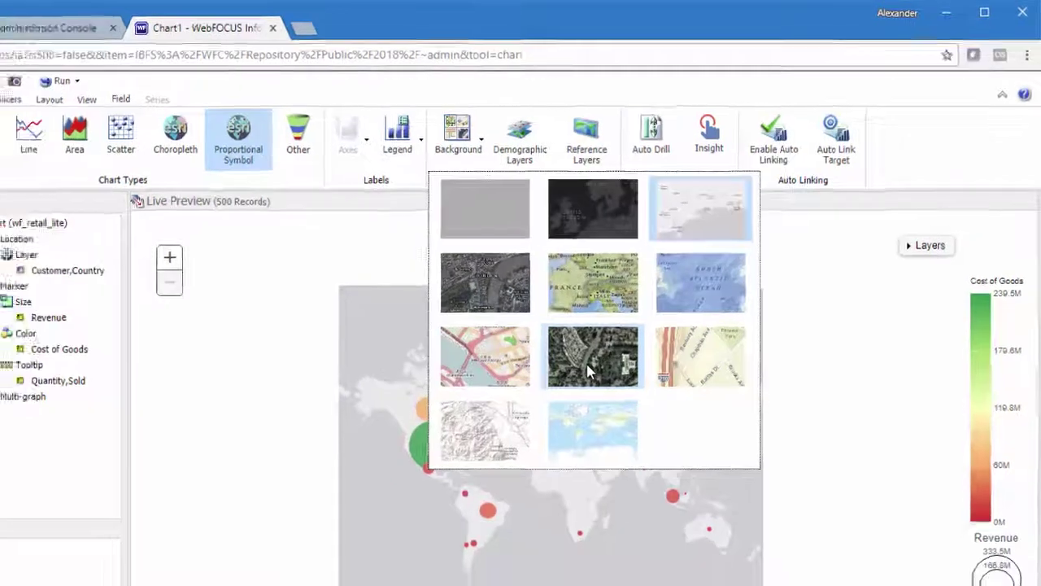
{"action": "left_click", "coordinate": [590, 370]}
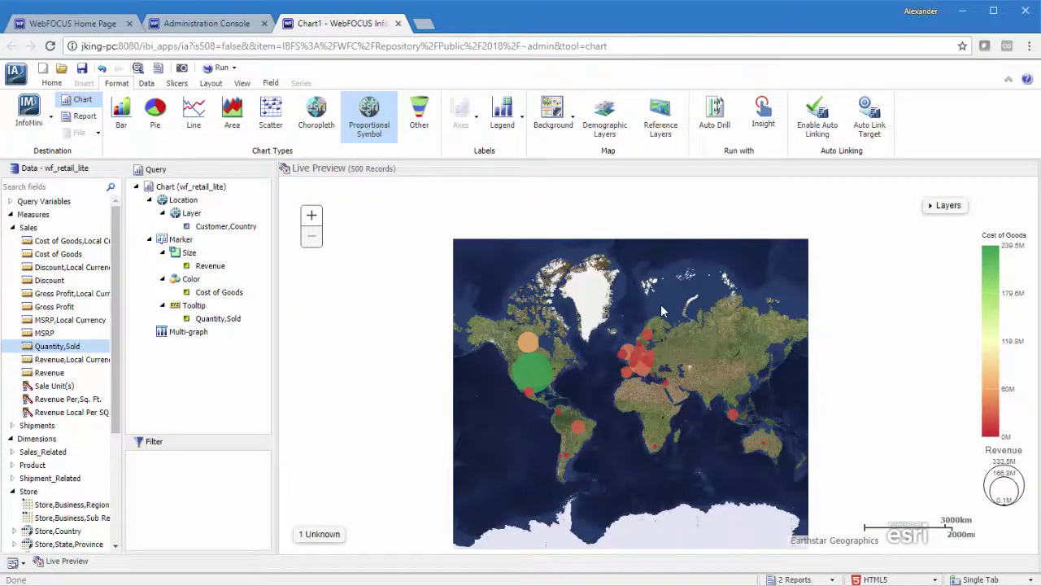
{"action": "left_click", "coordinate": [663, 129]}
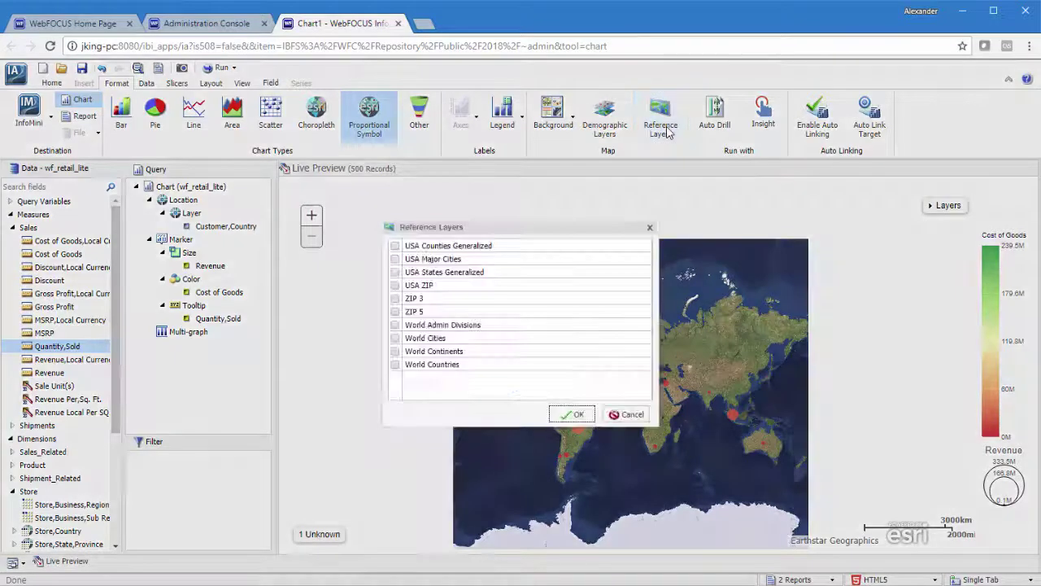
{"action": "left_click", "coordinate": [395, 365]}
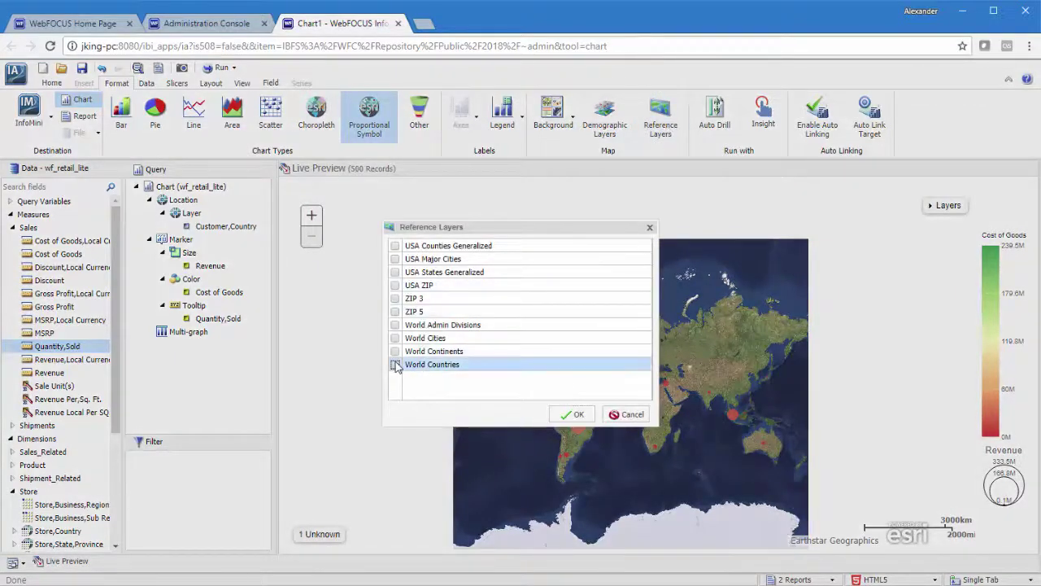
{"action": "left_click", "coordinate": [585, 415]}
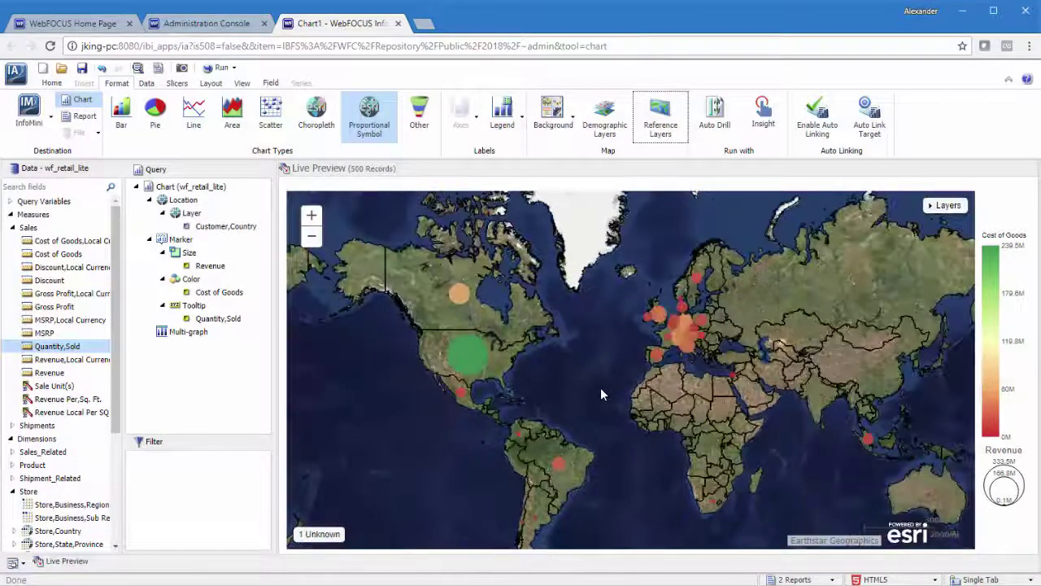
Step: Browse the Demographic Layers list and close it without adding any
{"action": "left_click", "coordinate": [605, 122]}
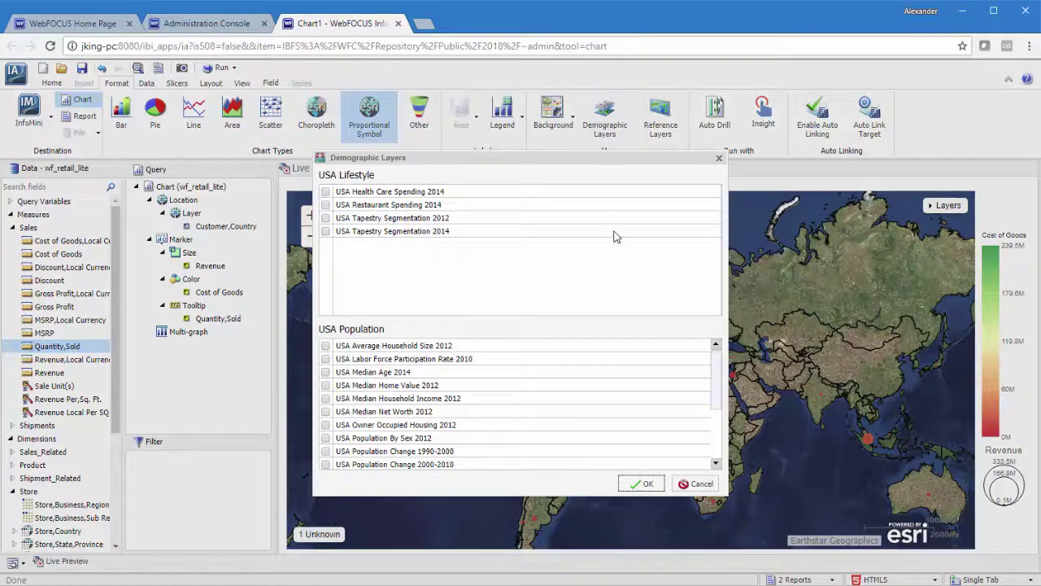
{"action": "left_click_drag", "start_coordinate": [717, 362], "coordinate": [726, 443]}
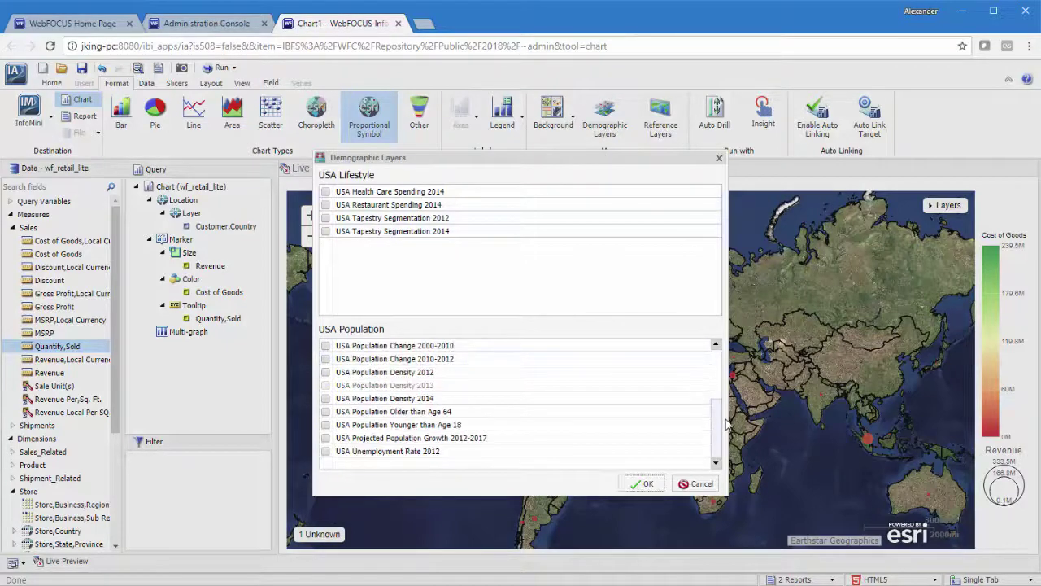
{"action": "left_click", "coordinate": [719, 158]}
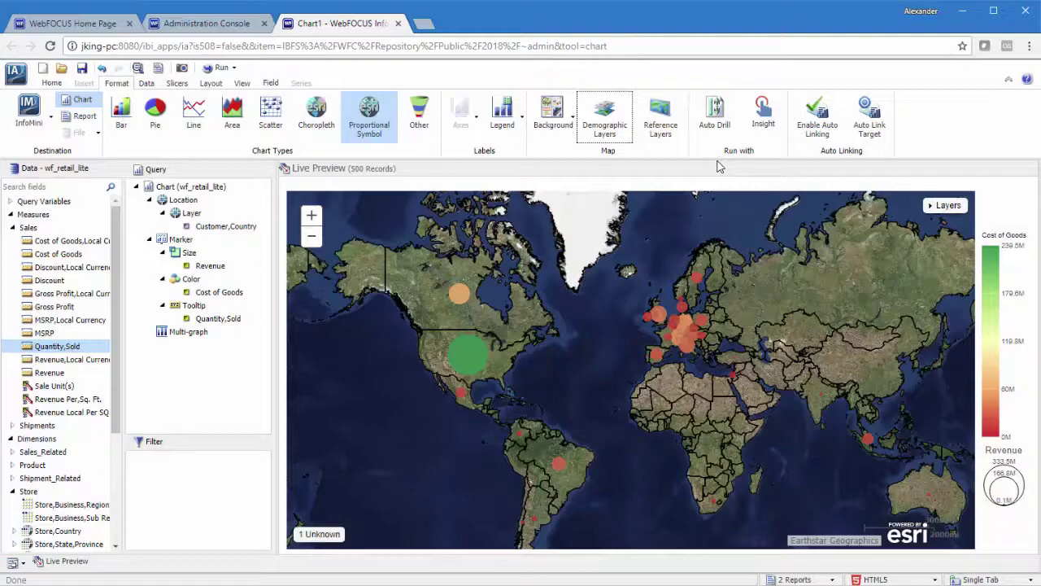
Step: Test and restore both layers' opacity sliders, then zoom into northern Europe and the UK
{"action": "left_click", "coordinate": [946, 205]}
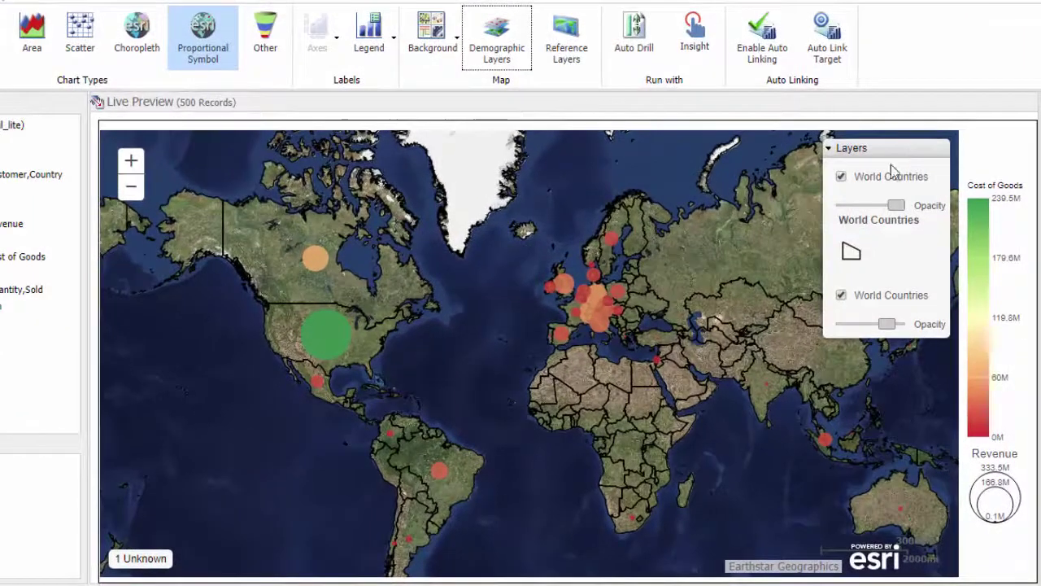
{"action": "mouse_move", "coordinate": [897, 208]}
{"action": "left_mouse_down"}
{"action": "mouse_move", "coordinate": [855, 207]}
{"action": "mouse_move", "coordinate": [896, 206]}
{"action": "left_mouse_up"}
{"action": "left_click_drag", "start_coordinate": [886, 323], "coordinate": [912, 322]}
{"action": "left_click", "coordinate": [854, 149]}
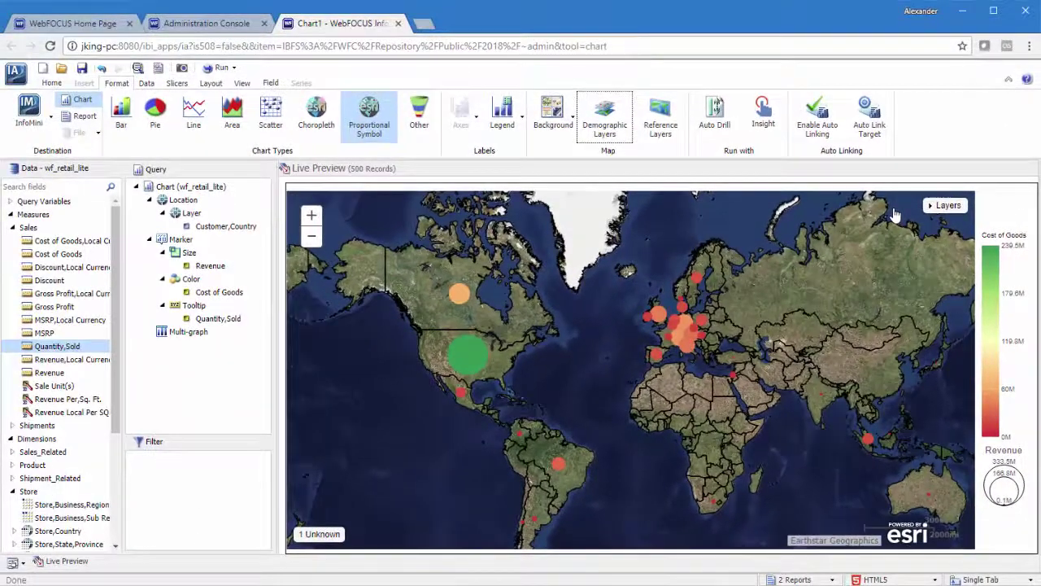
{"action": "scroll", "coordinate": [694, 262], "scroll_direction": "up", "scroll_amount": 3}
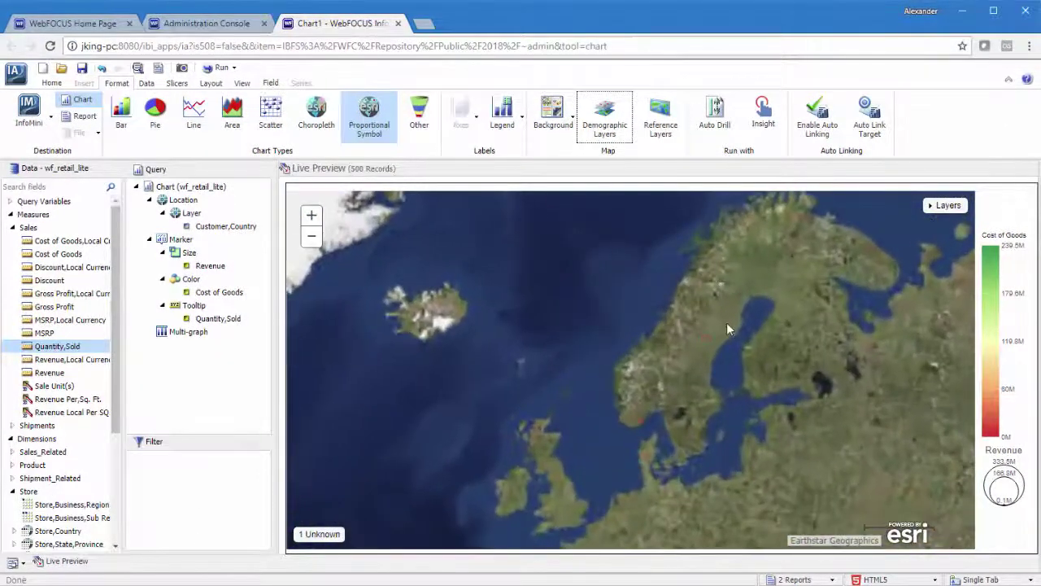
{"action": "left_click_drag", "start_coordinate": [727, 324], "coordinate": [757, 323]}
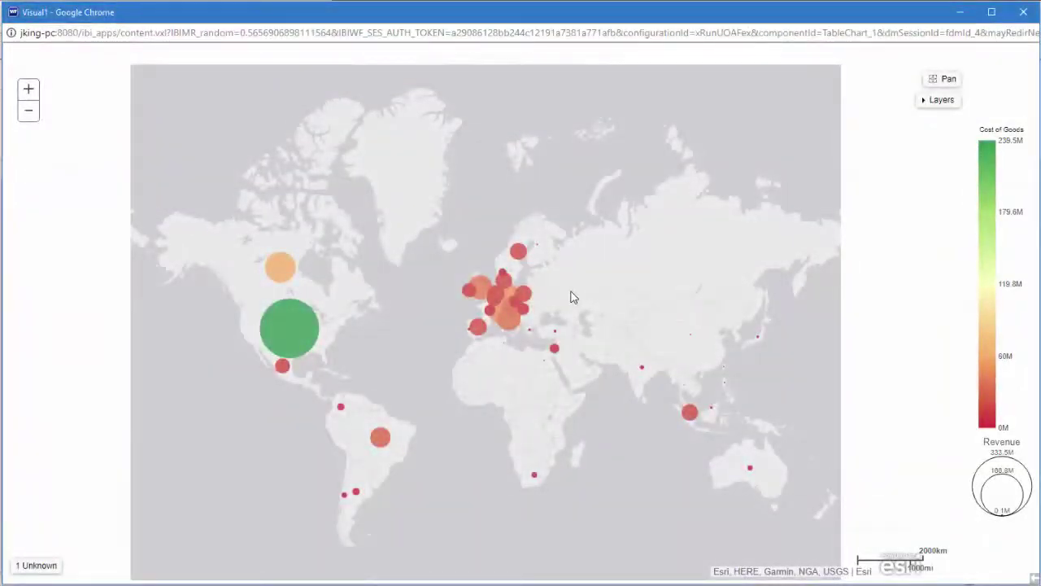
{"action": "scroll", "coordinate": [688, 296], "scroll_direction": "up", "scroll_amount": 5}
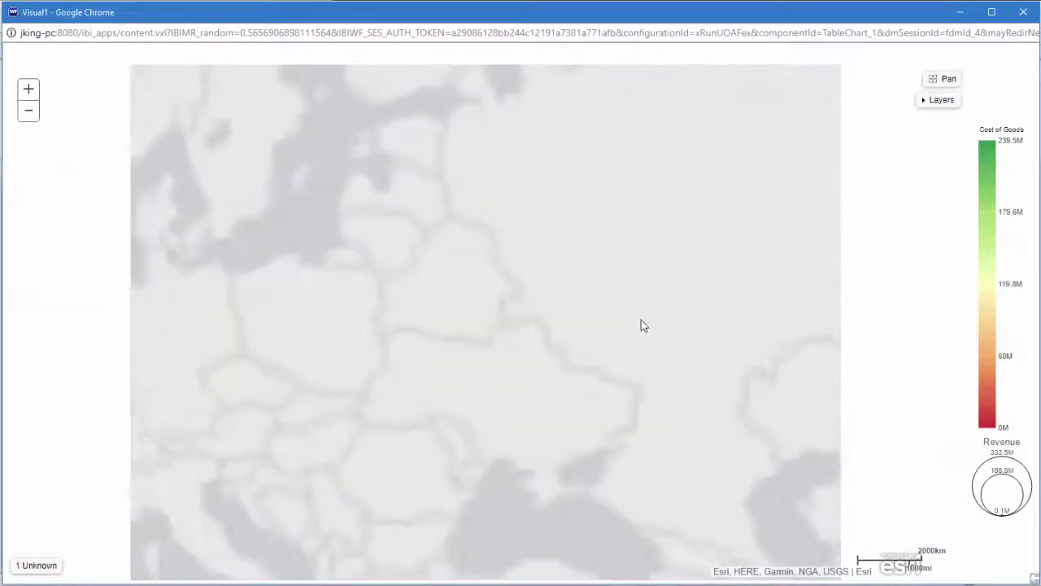
{"action": "left_click_drag", "start_coordinate": [551, 369], "coordinate": [742, 316]}
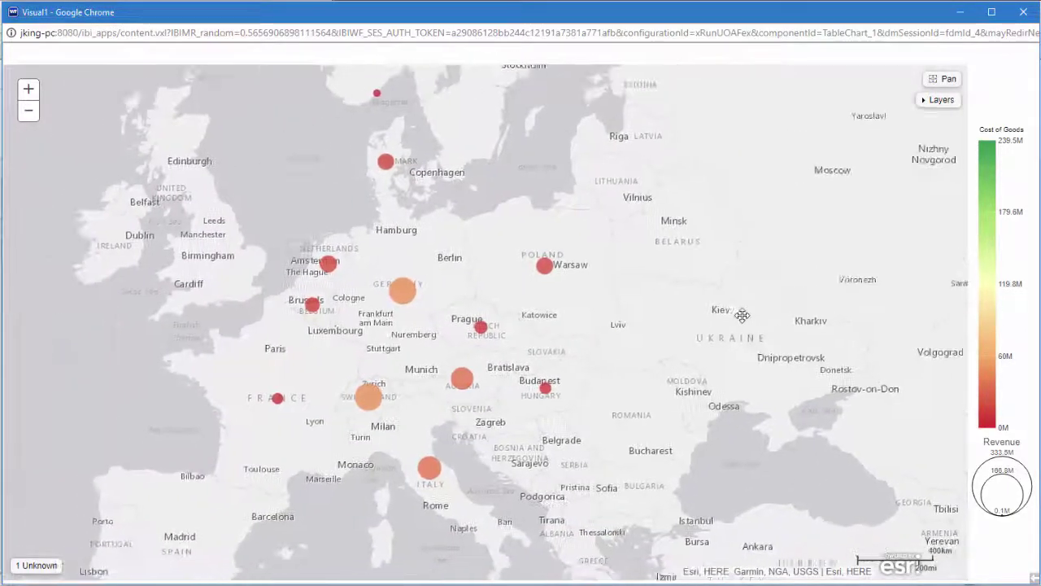
{"action": "left_click", "coordinate": [942, 78]}
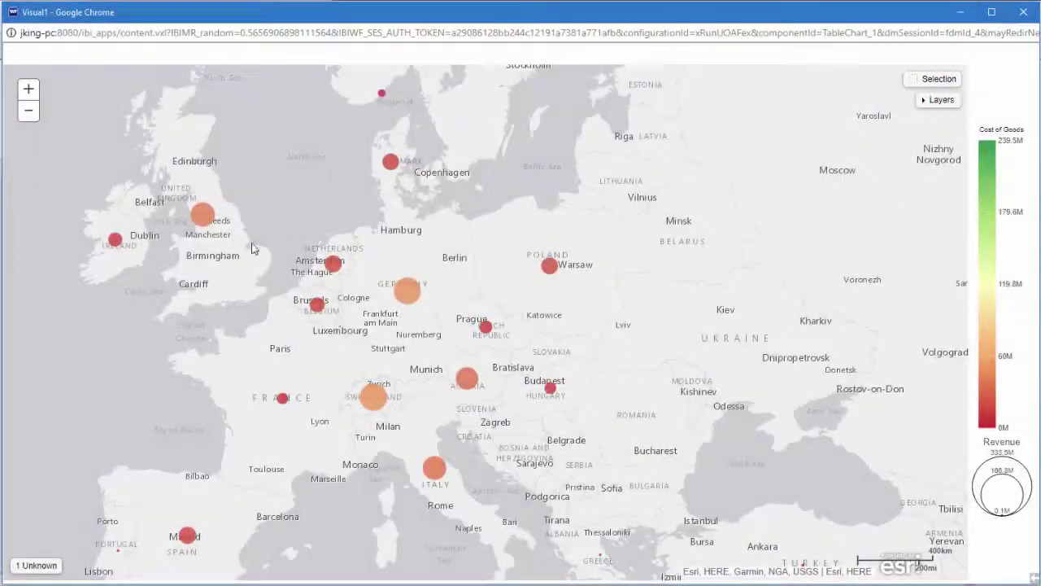
{"action": "left_click_drag", "start_coordinate": [205, 247], "coordinate": [631, 488]}
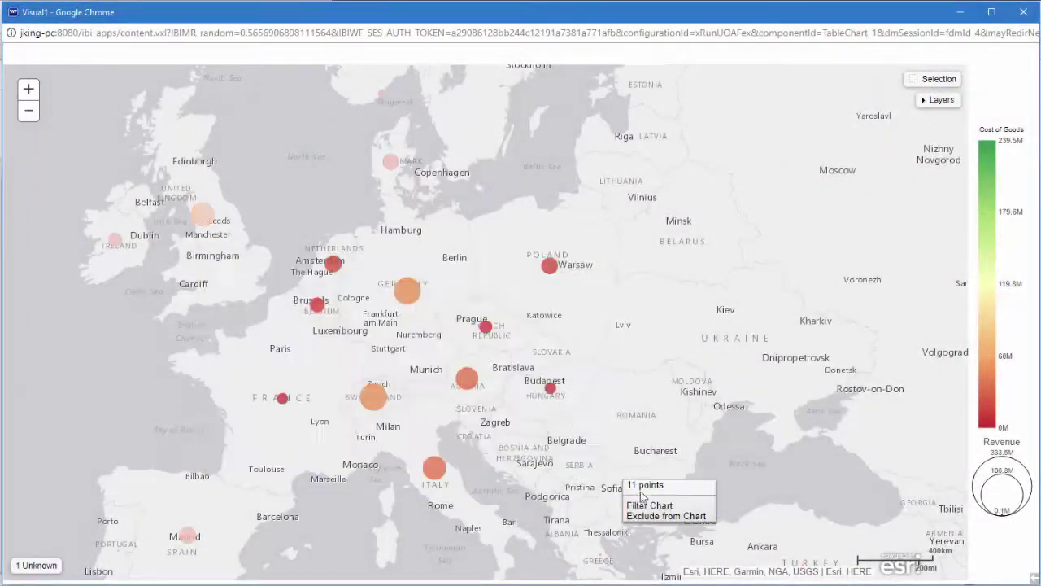
{"action": "left_click", "coordinate": [668, 513]}
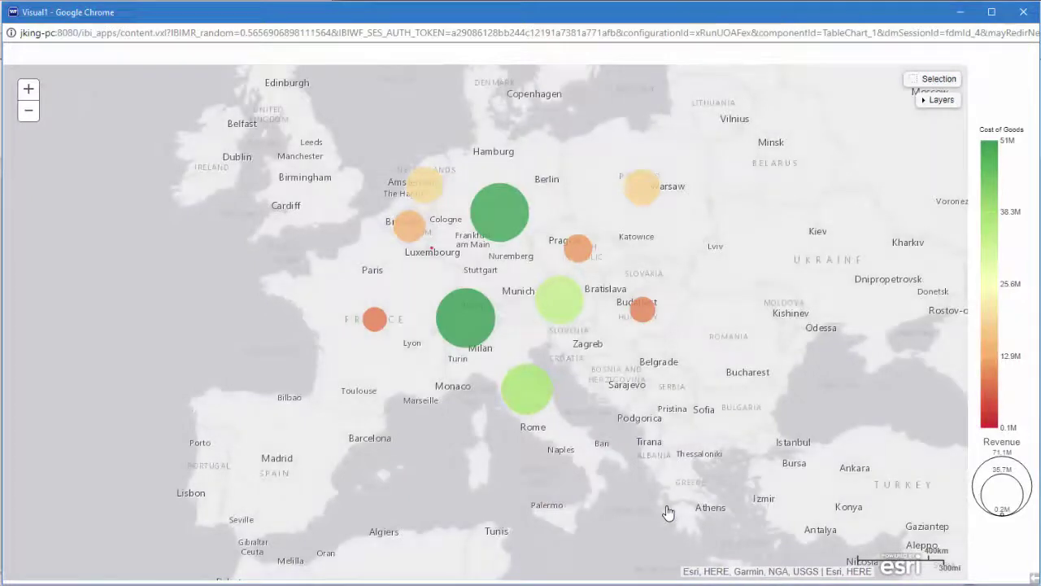
{"action": "left_click", "coordinate": [541, 366]}
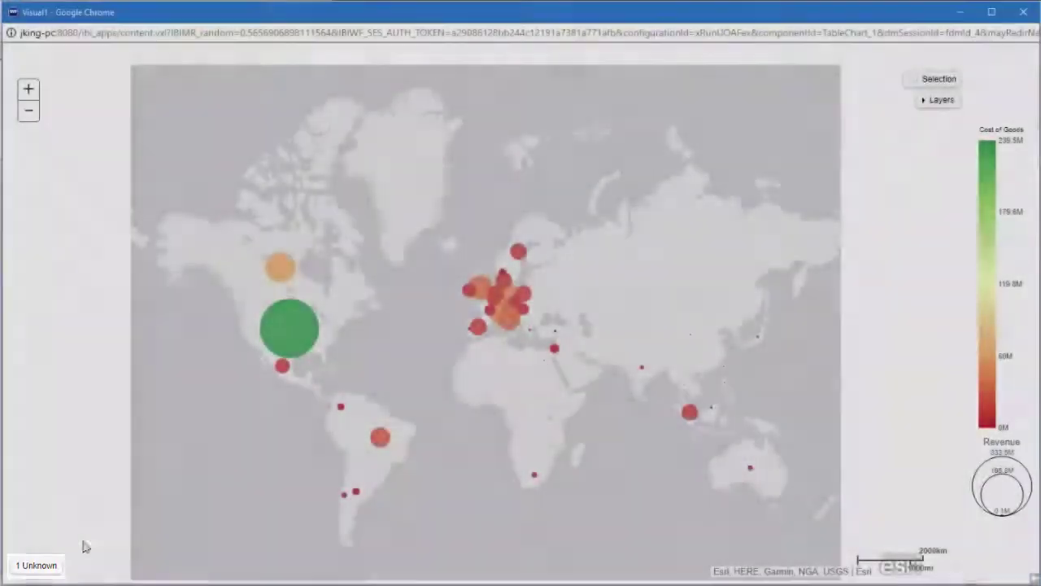
{"action": "mouse_move", "coordinate": [41, 570]}
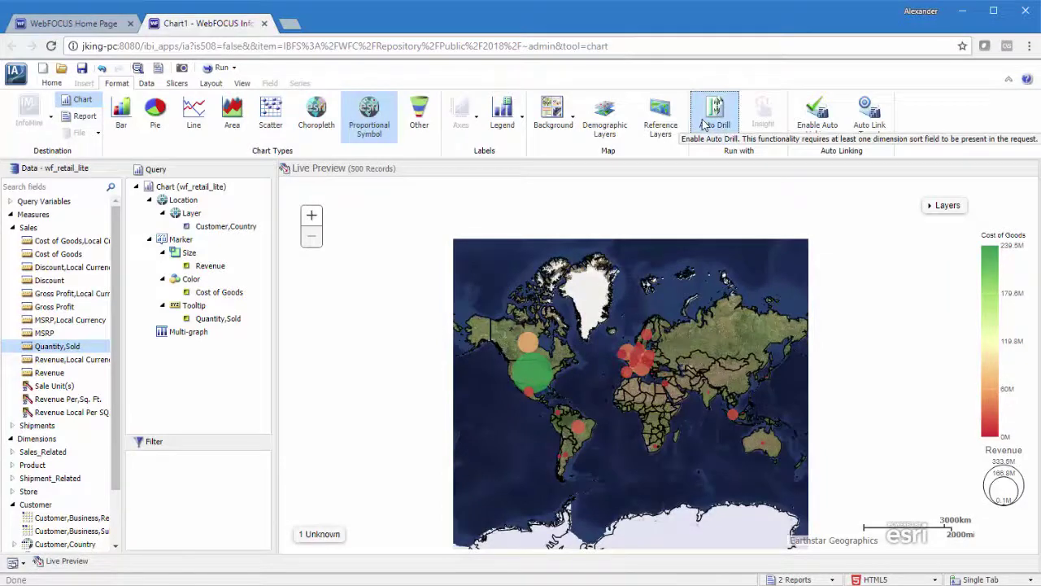
Step: Enable auto linking, run the map, and drill Canada down to its provinces
{"action": "left_click", "coordinate": [817, 130]}
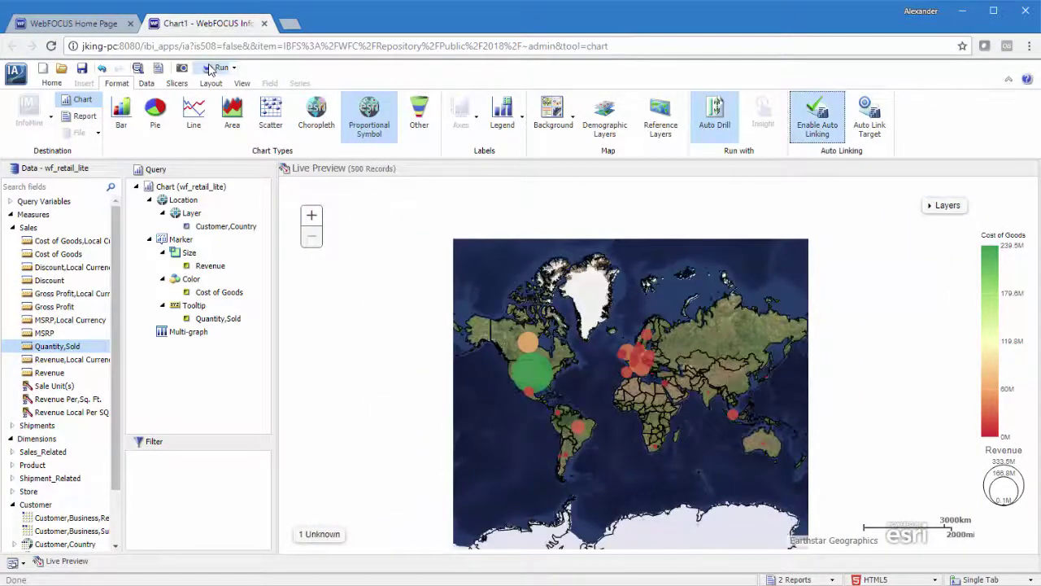
{"action": "left_click", "coordinate": [214, 68]}
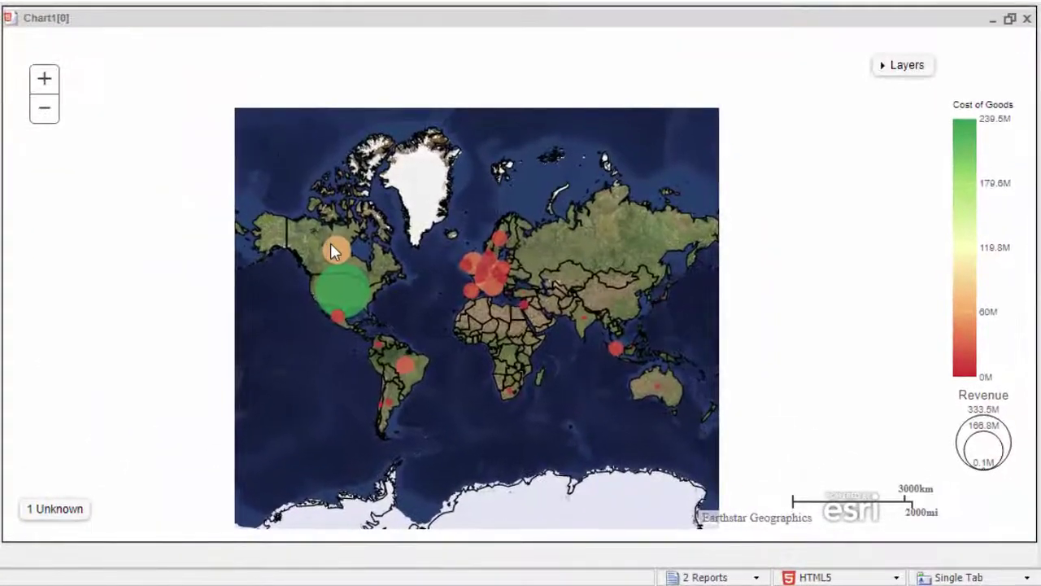
{"action": "mouse_move", "coordinate": [334, 248]}
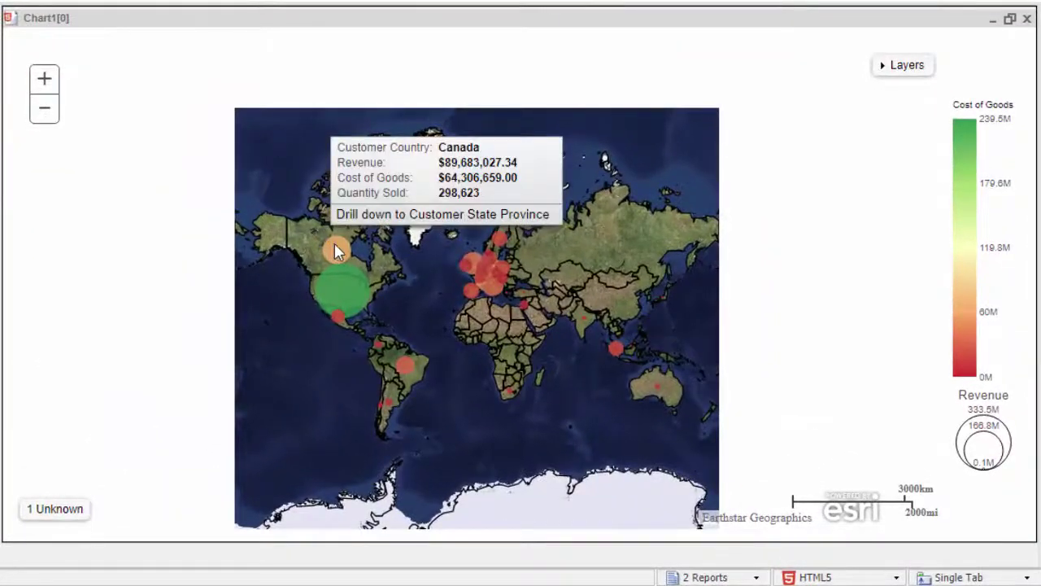
{"action": "left_click", "coordinate": [355, 217]}
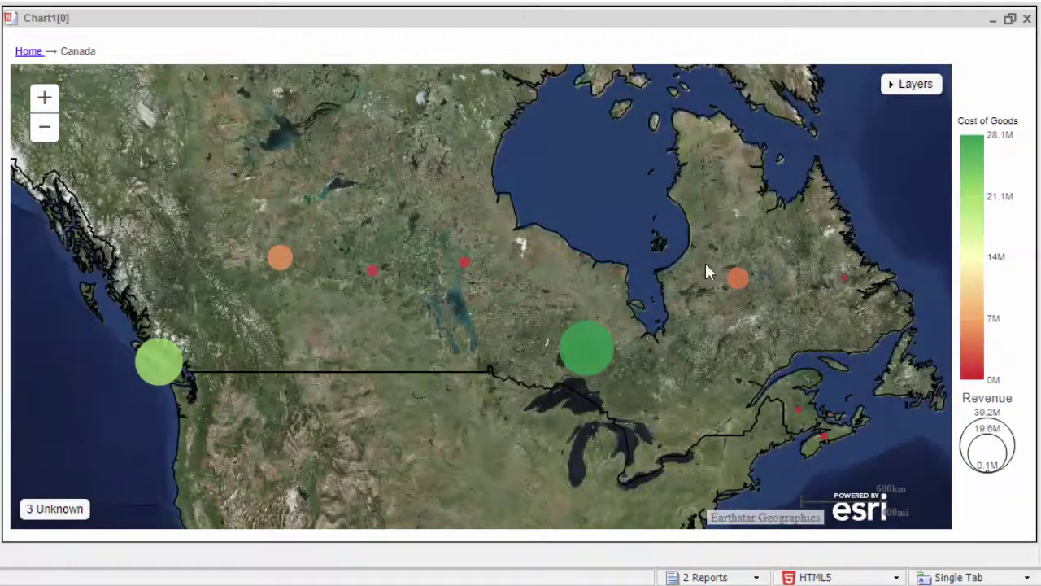
Step: Open the City Sales Report auto link for New Brunswick, then return to Chart1
{"action": "left_click", "coordinate": [799, 412]}
{"action": "mouse_move", "coordinate": [797, 377]}
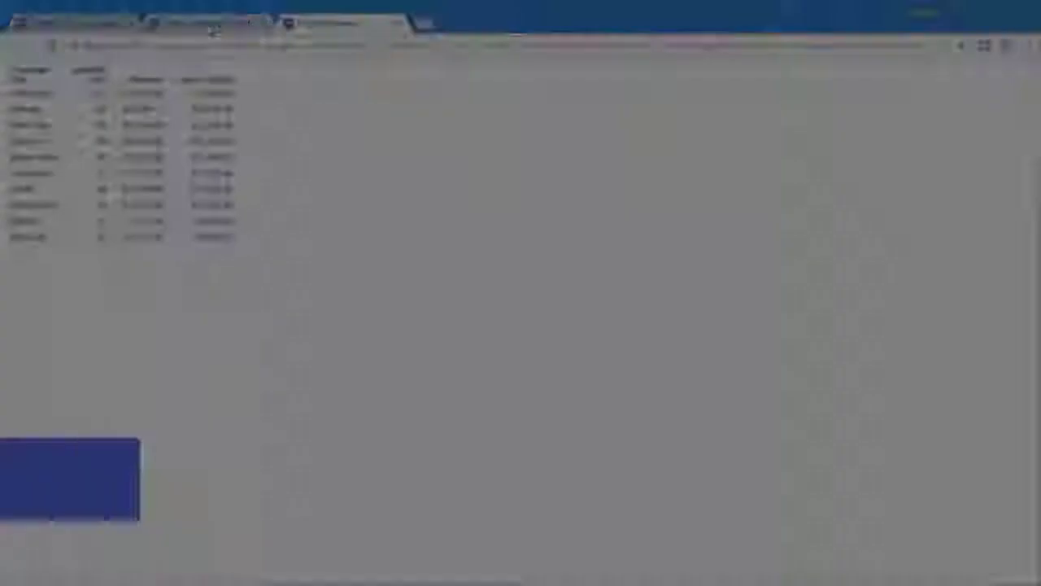
{"action": "left_click", "coordinate": [209, 24]}
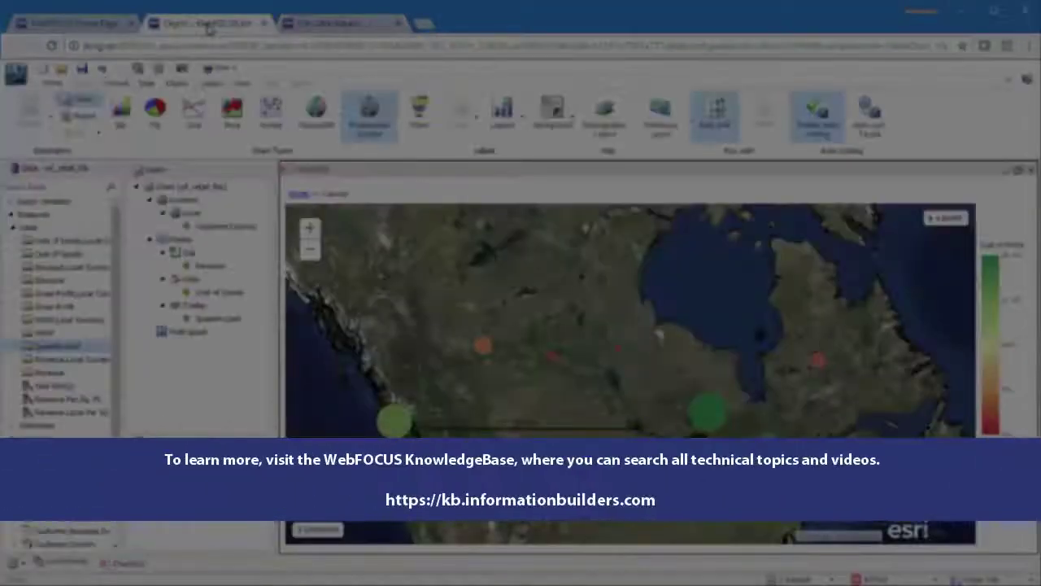